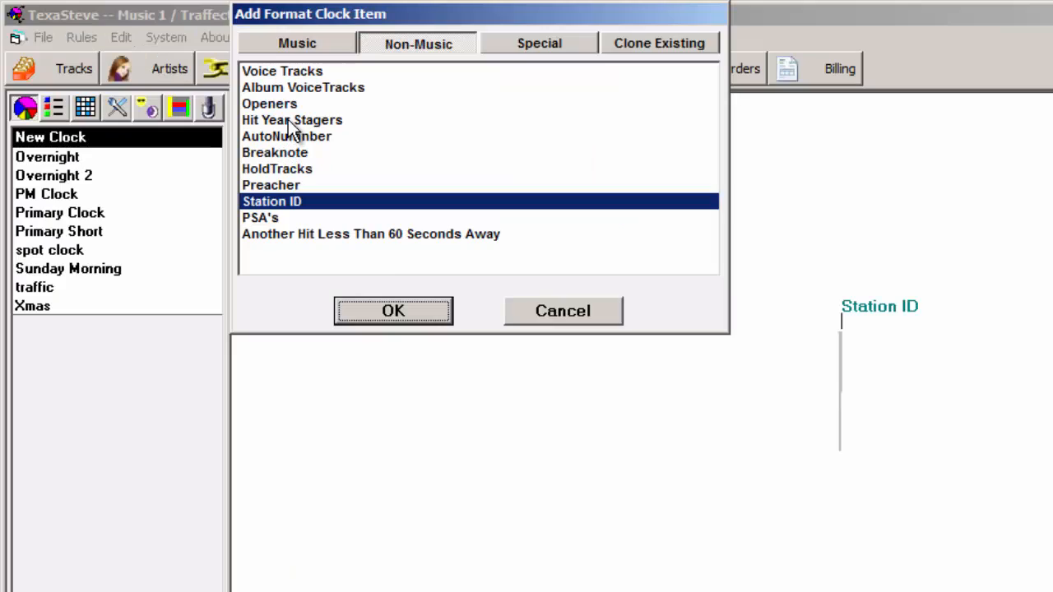
- Add an Openers item and the music categories Hot Currents, Primary Gold and Hot LP Cuts to New Clock
left_click(204, 73)
left_click(396, 313)
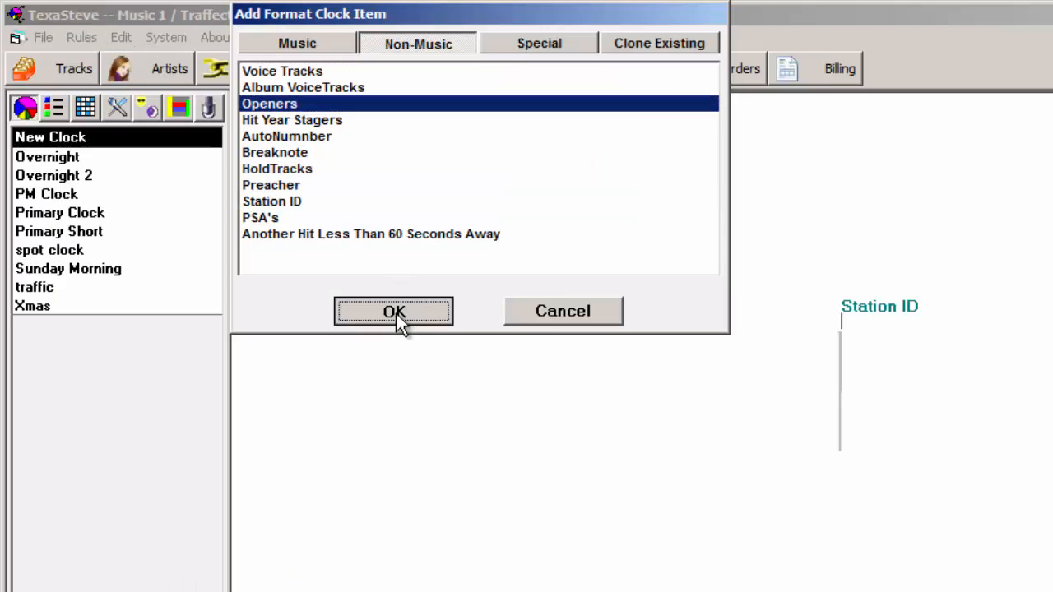
left_click(312, 47)
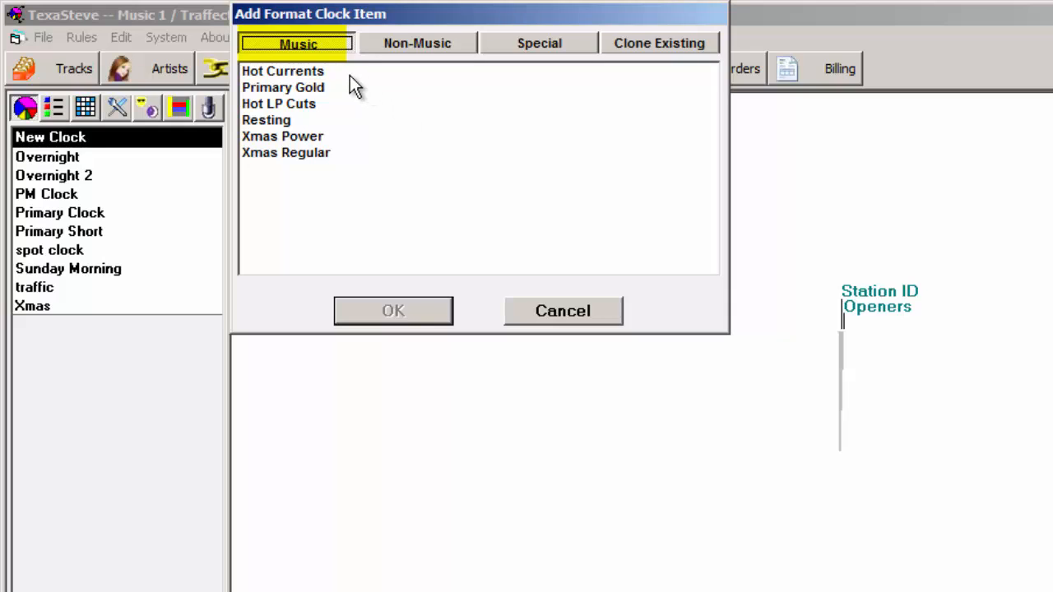
left_click(344, 73)
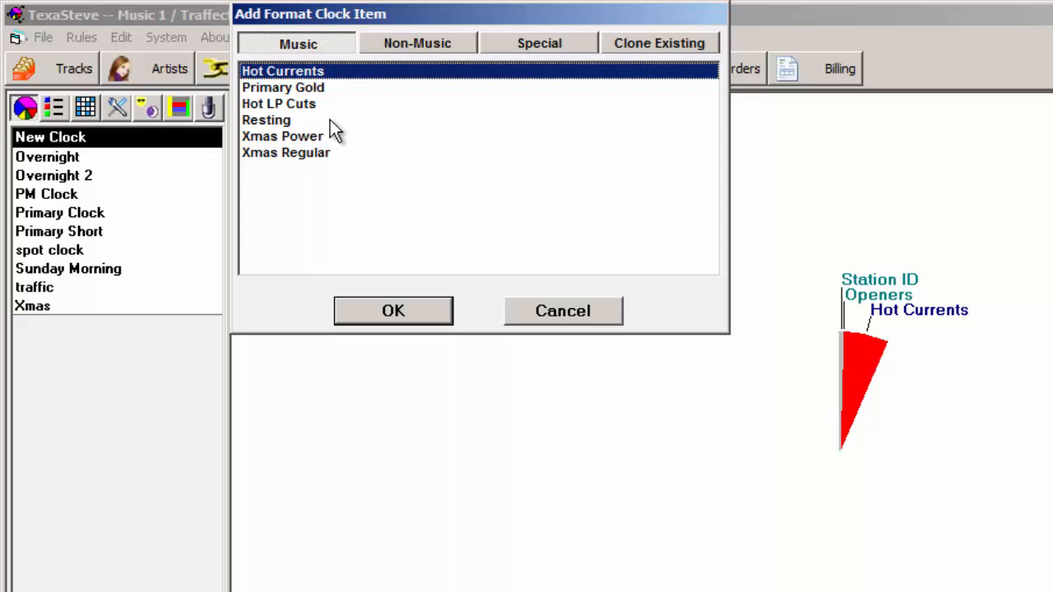
left_click(328, 89)
left_click(321, 95)
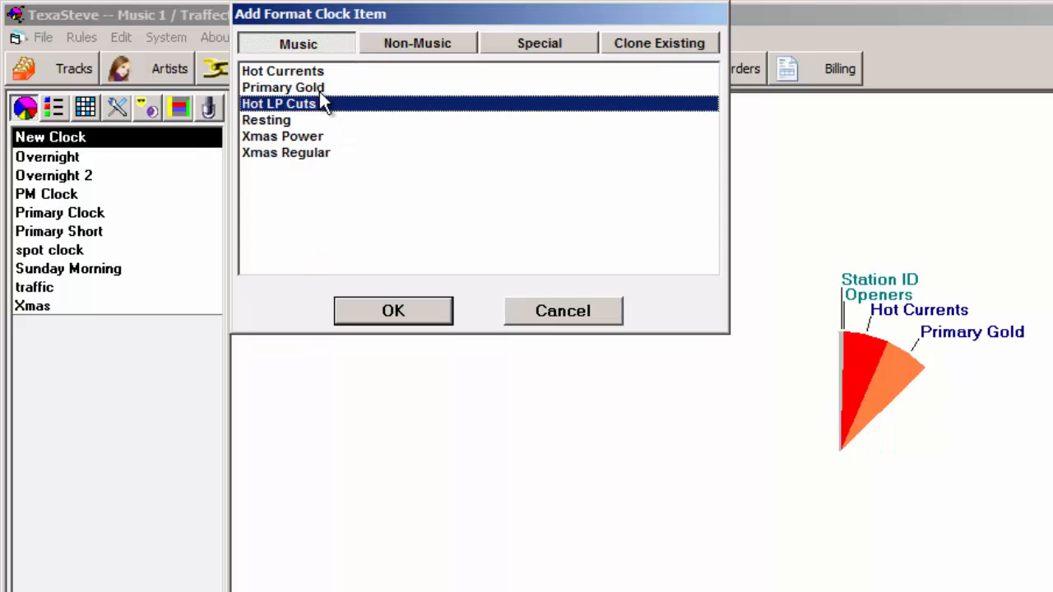
- Add a Spot Break, a Hit Year Stagers item and another Primary Gold item to the clock
left_click(547, 47)
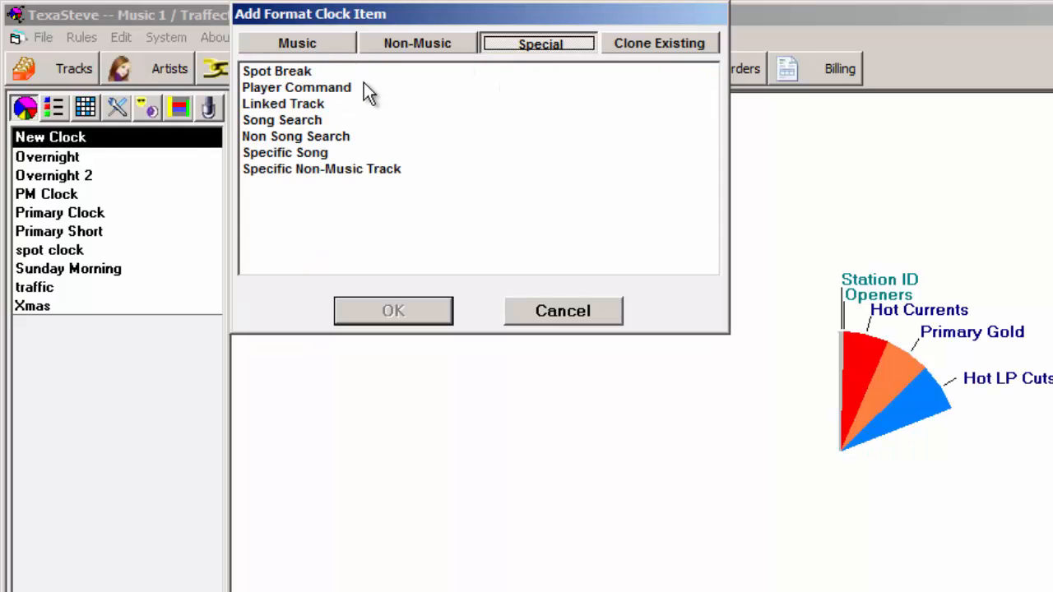
left_click(351, 71)
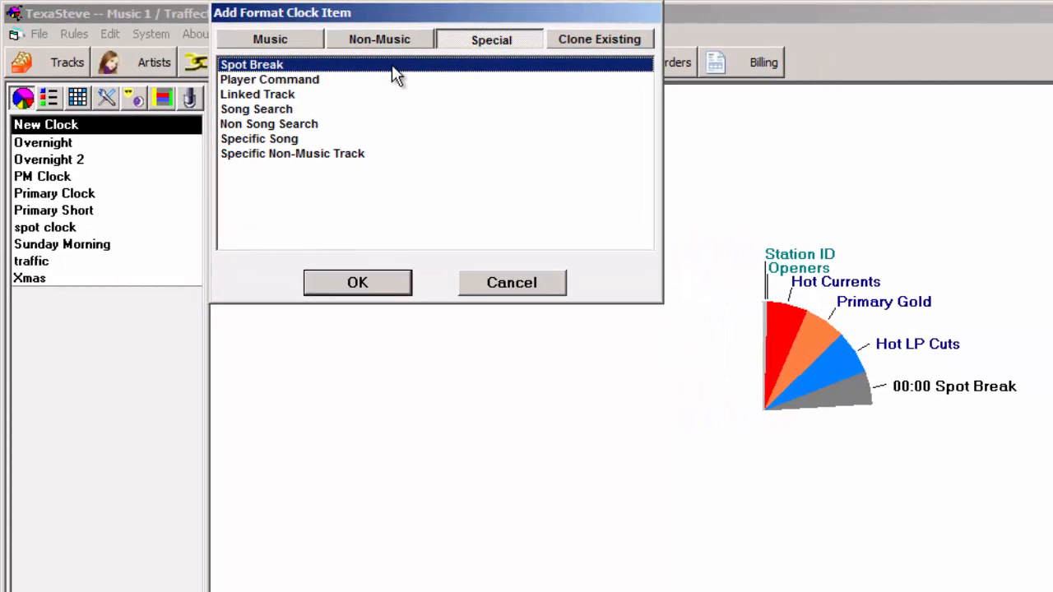
left_click(375, 46)
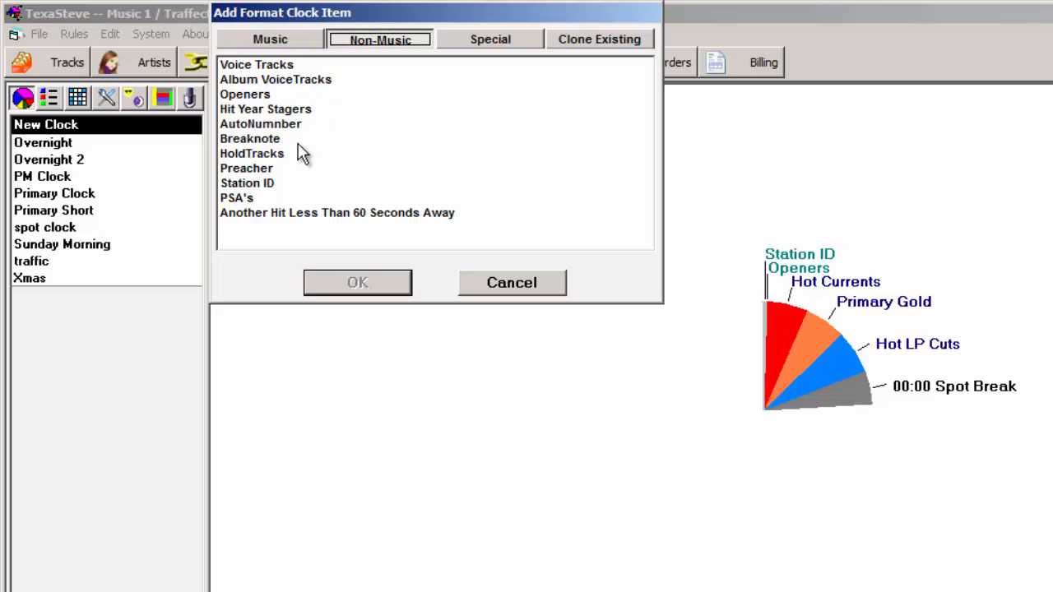
left_click(278, 111)
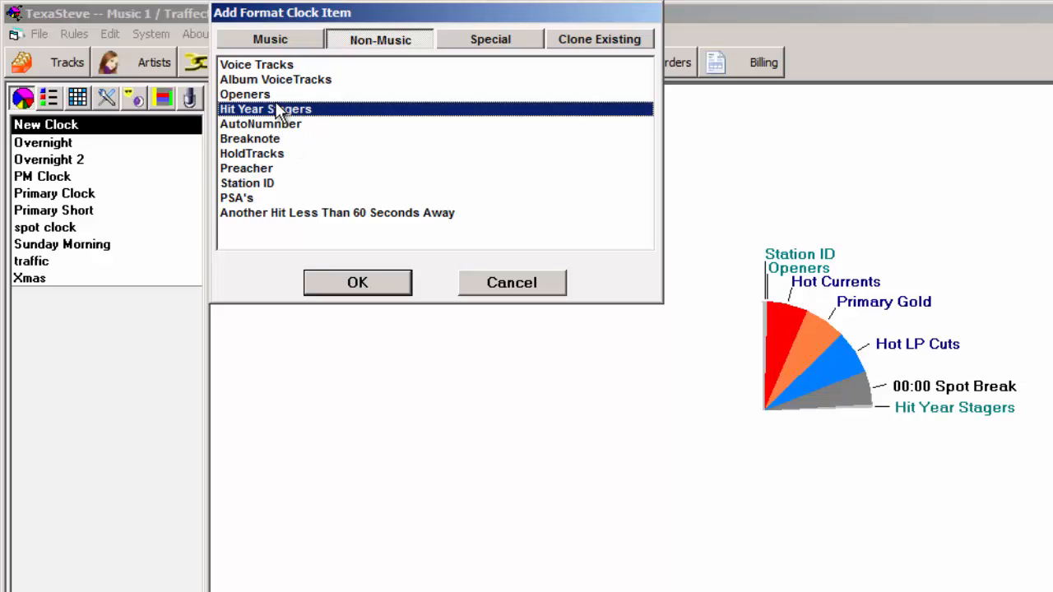
left_click(271, 42)
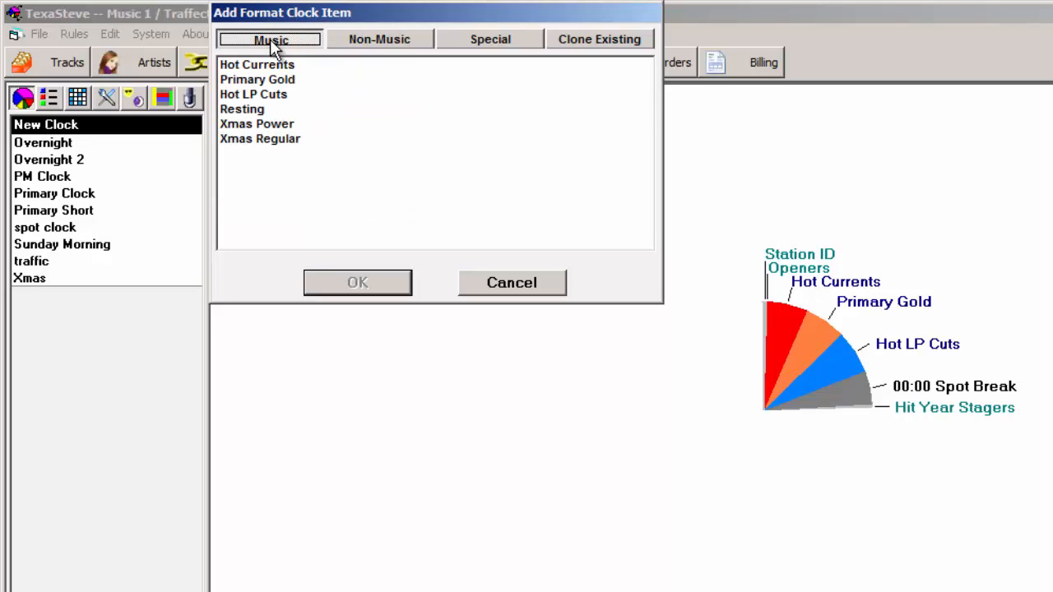
left_click(295, 80)
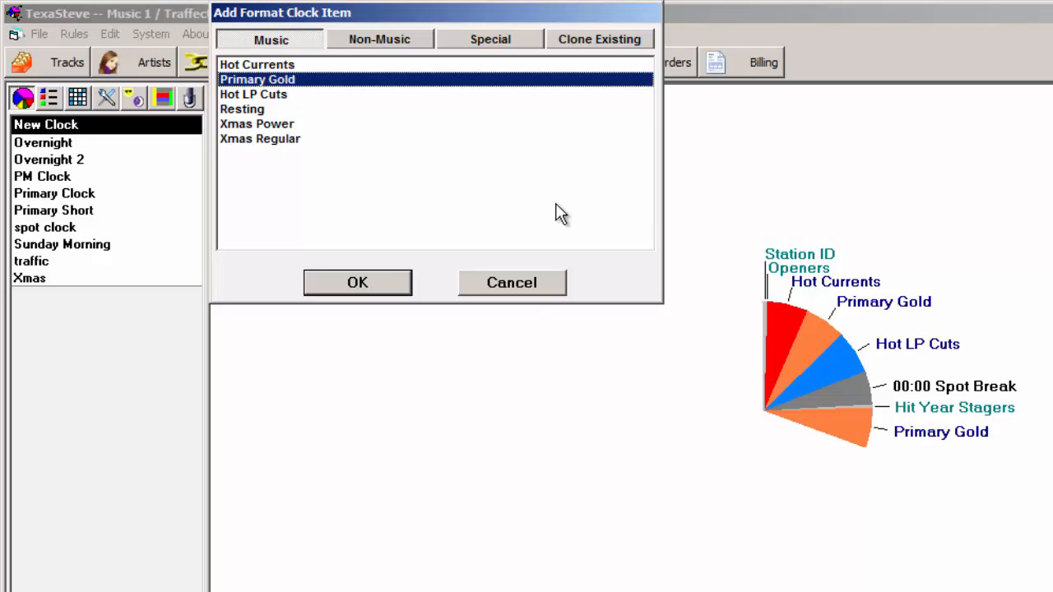
left_click(531, 284)
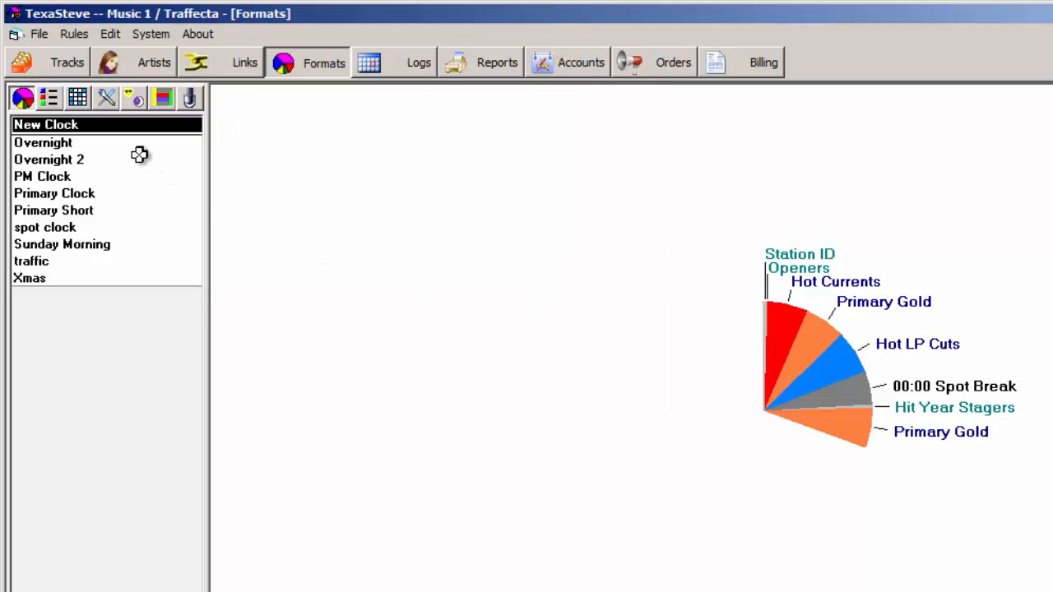
- Save New Clock, and in Overnight 2 move one Hot LP Cuts before the bottommost Primary Gold and another before the lower-left Hot Currents
left_click(97, 162)
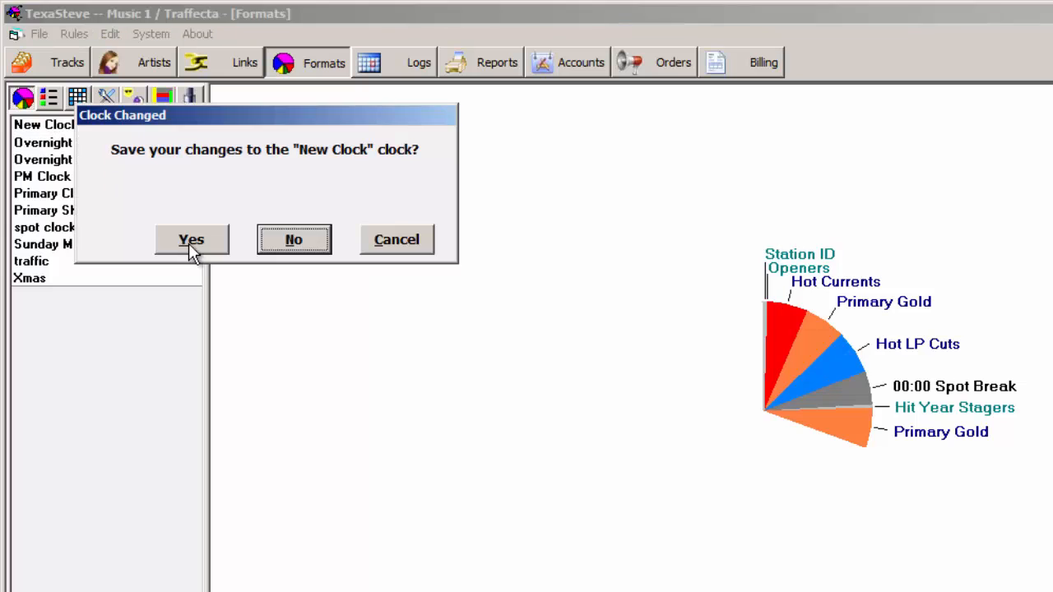
left_click(191, 241)
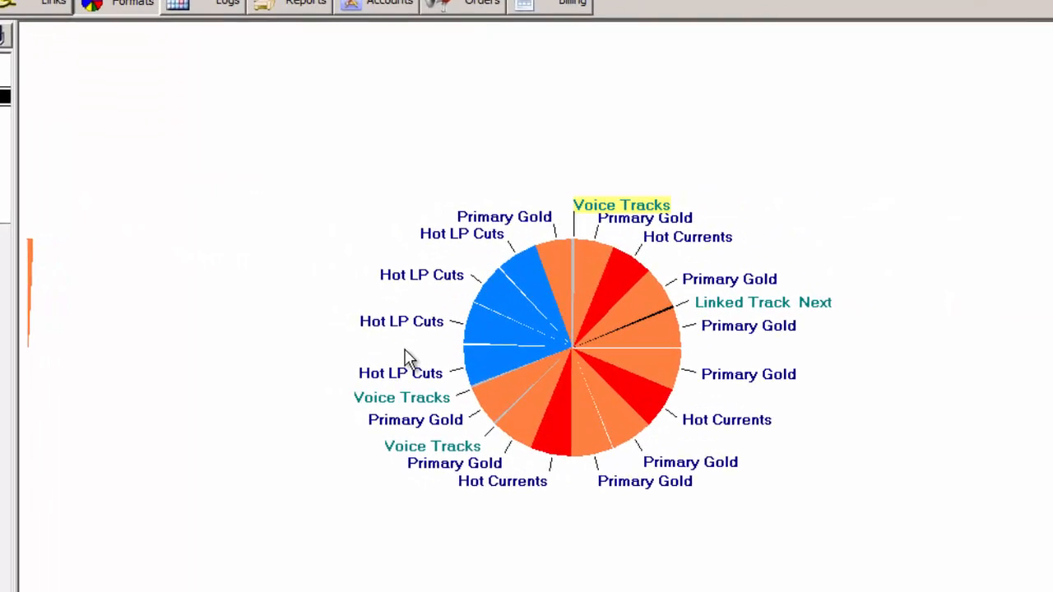
left_click_drag(395, 371, 625, 479)
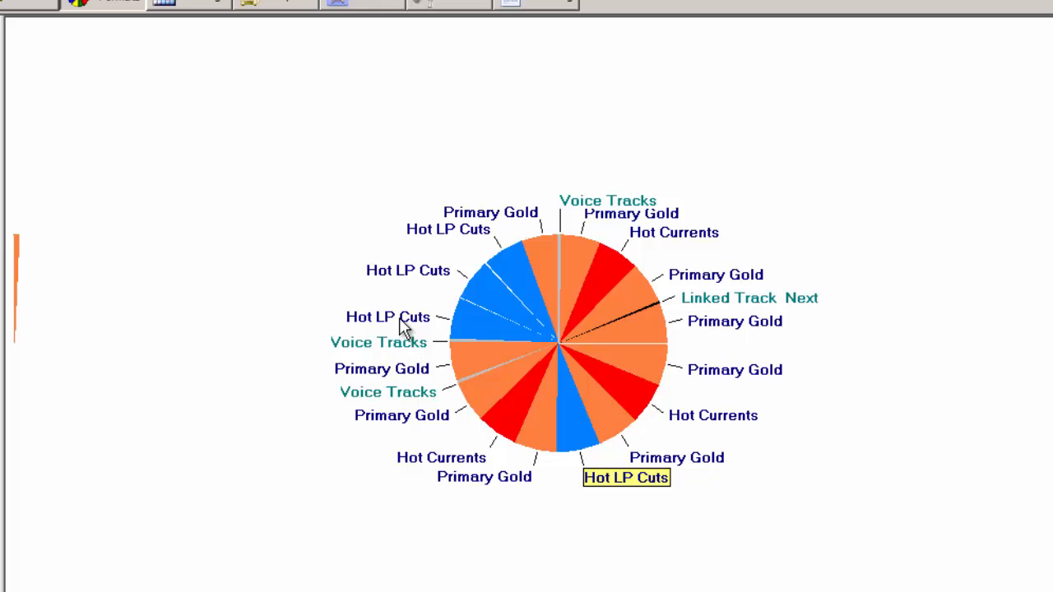
left_click_drag(395, 317, 469, 459)
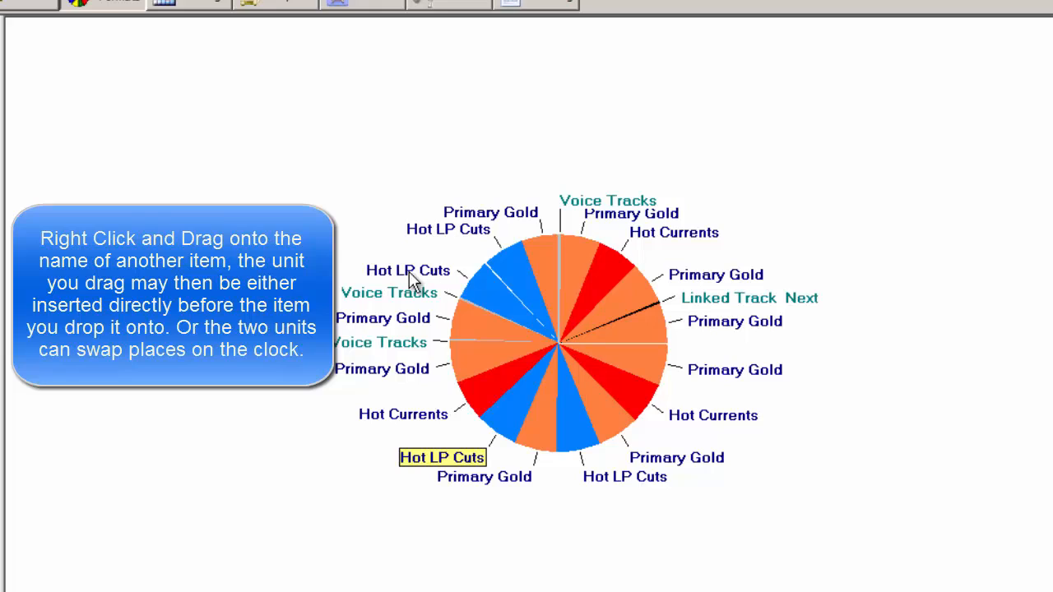
- Swap the Hot LP Cuts item following the Voice Tracks with the Primary Gold item right after Linked Track Next
right_click(409, 273)
left_click_drag(409, 273, 721, 318)
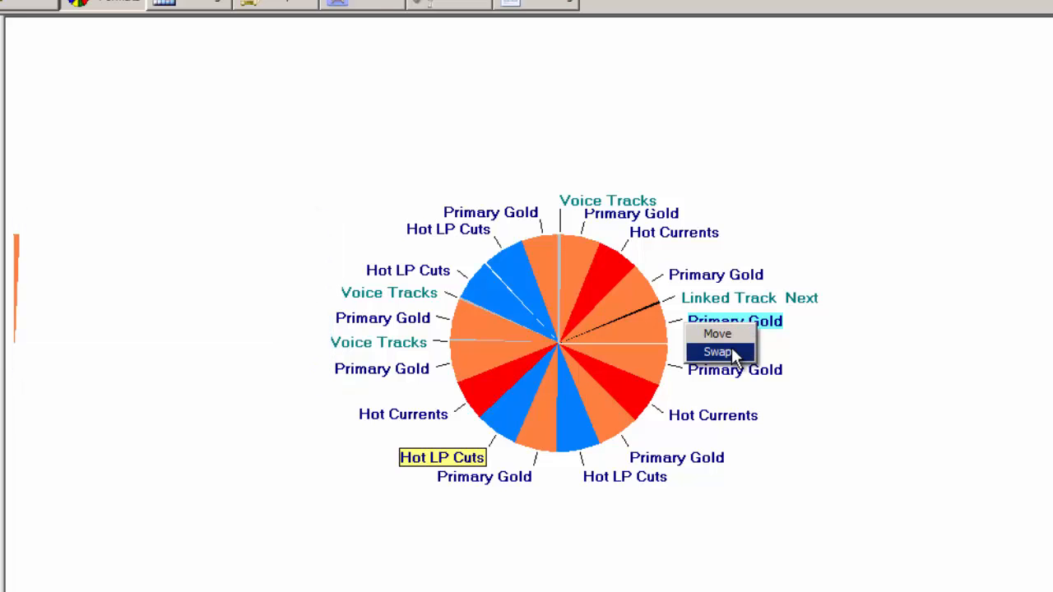
left_click(718, 352)
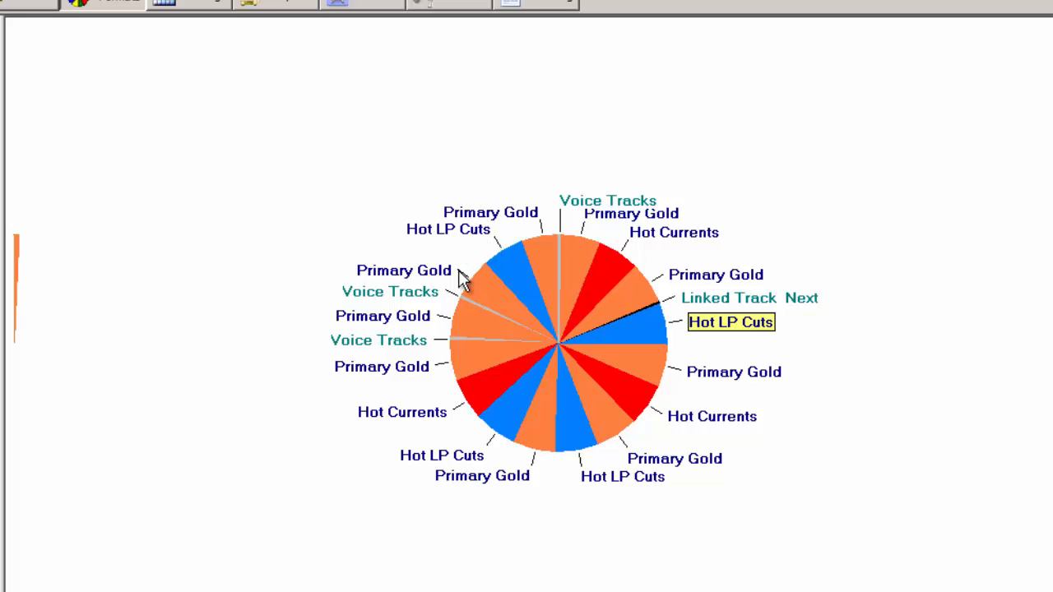
- Return to New Clock, saving Overnight 2, and change the Hot Currents item's category to Primary Gold
left_click(145, 137)
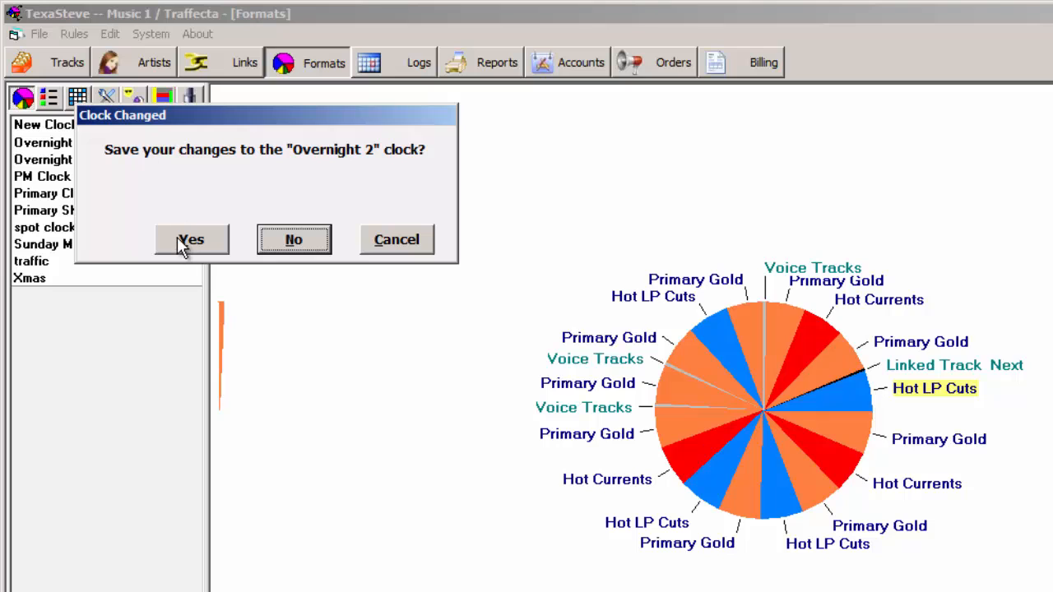
left_click(179, 238)
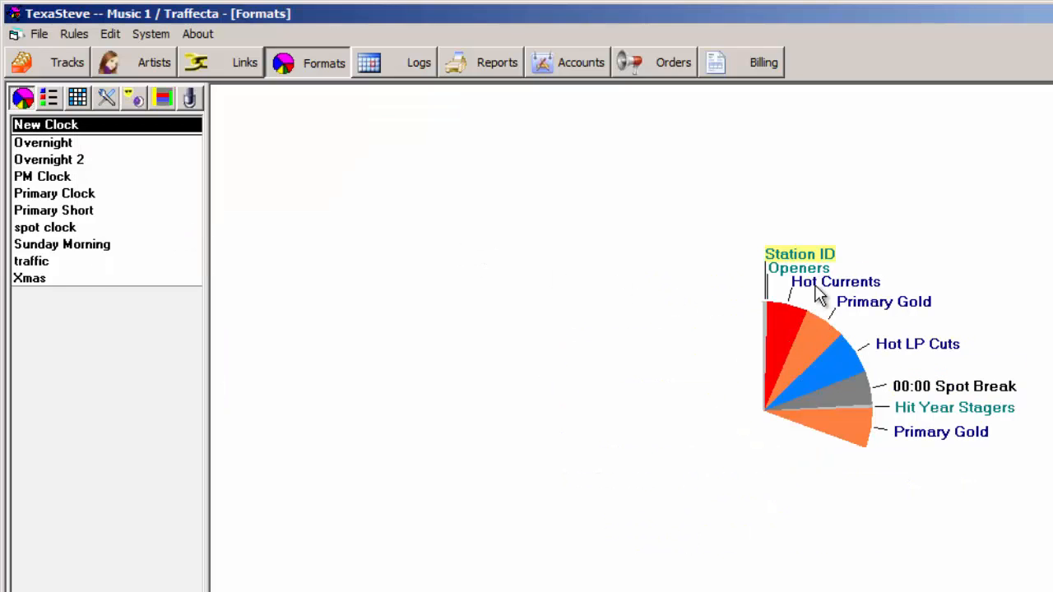
right_click(817, 289)
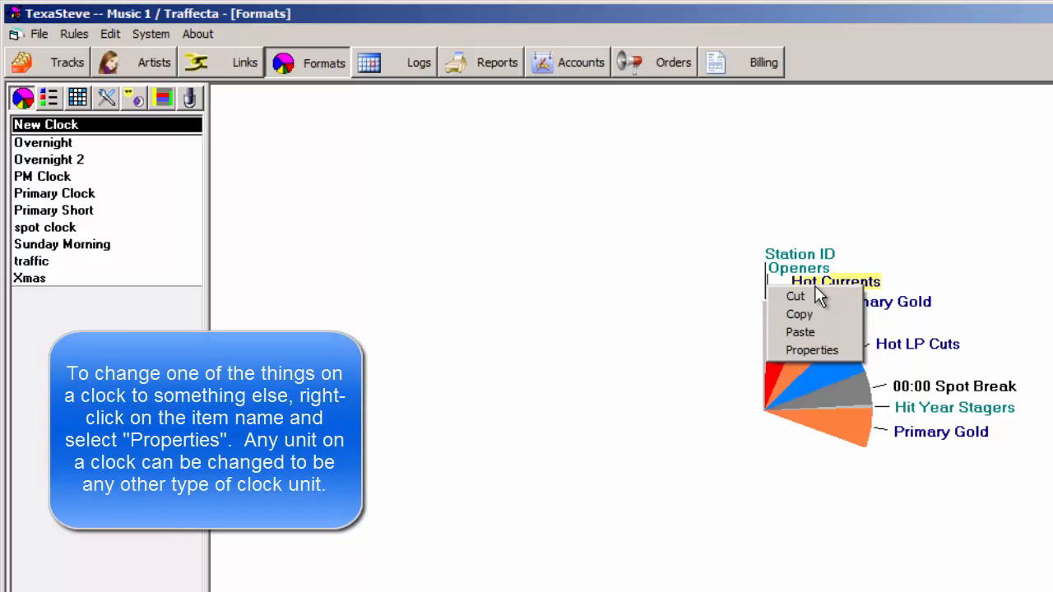
left_click(854, 354)
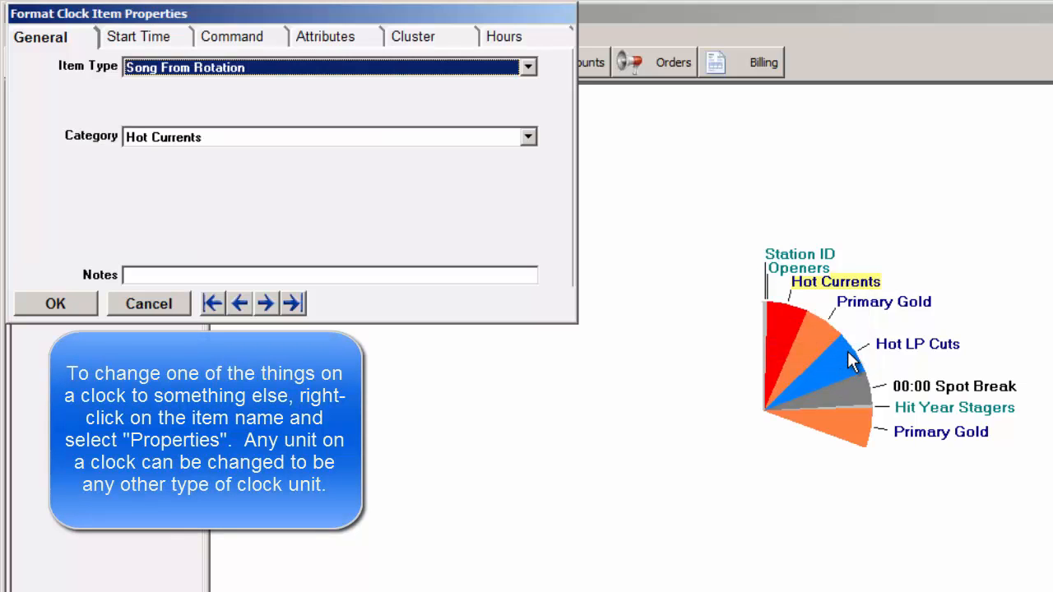
left_click(528, 140)
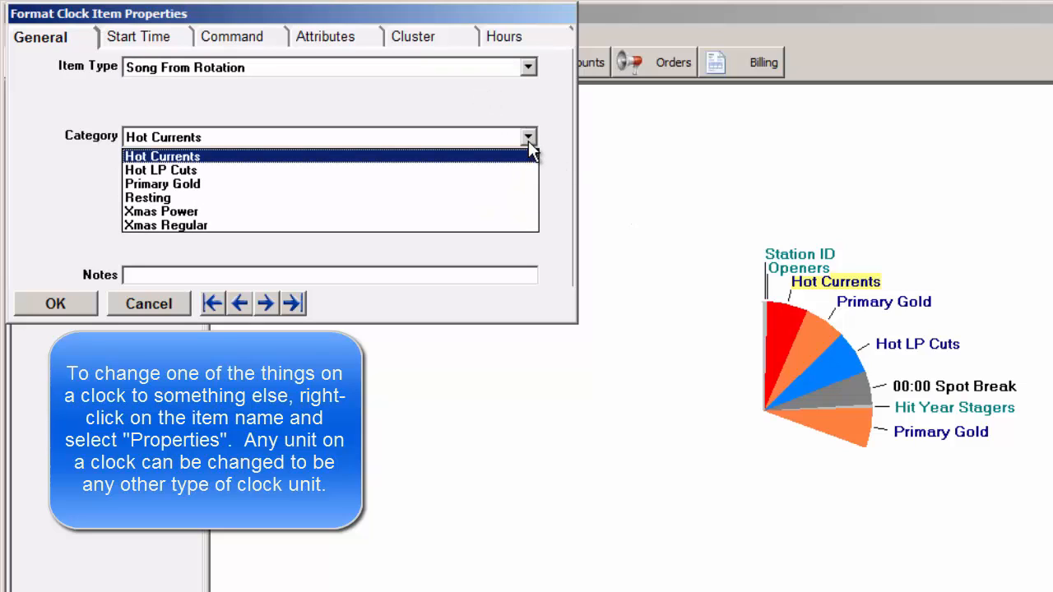
left_click(255, 183)
left_click(82, 308)
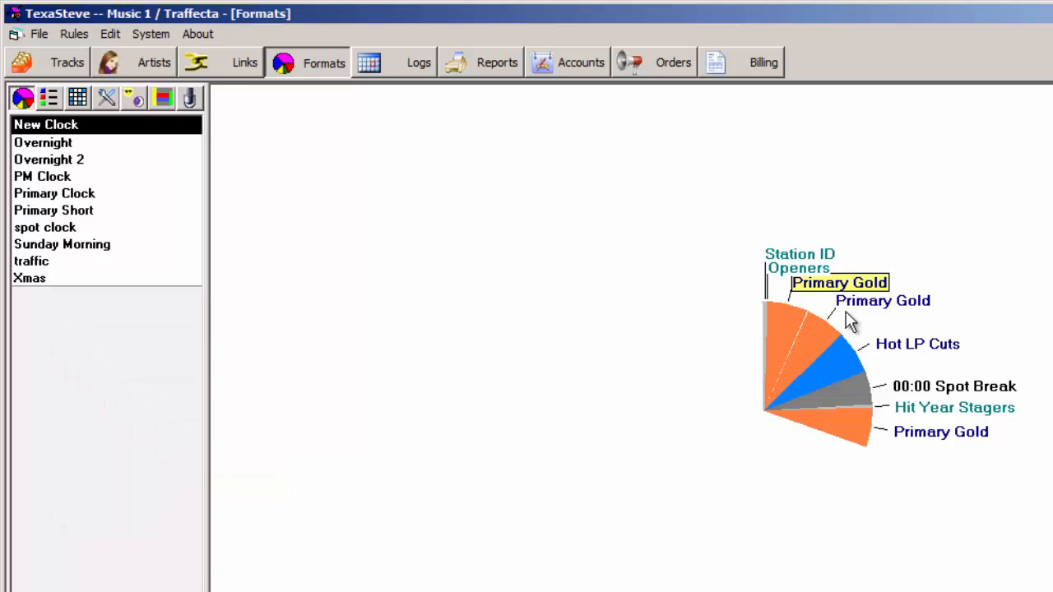
- Review the available item types in the properties of the Hit Year Stagers item
right_click(939, 413)
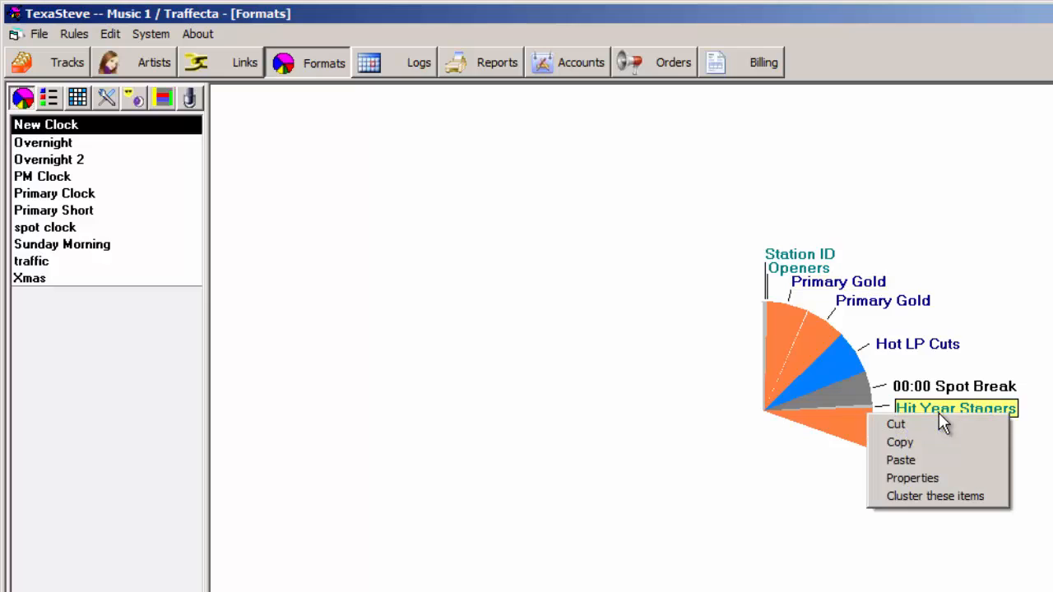
left_click(951, 477)
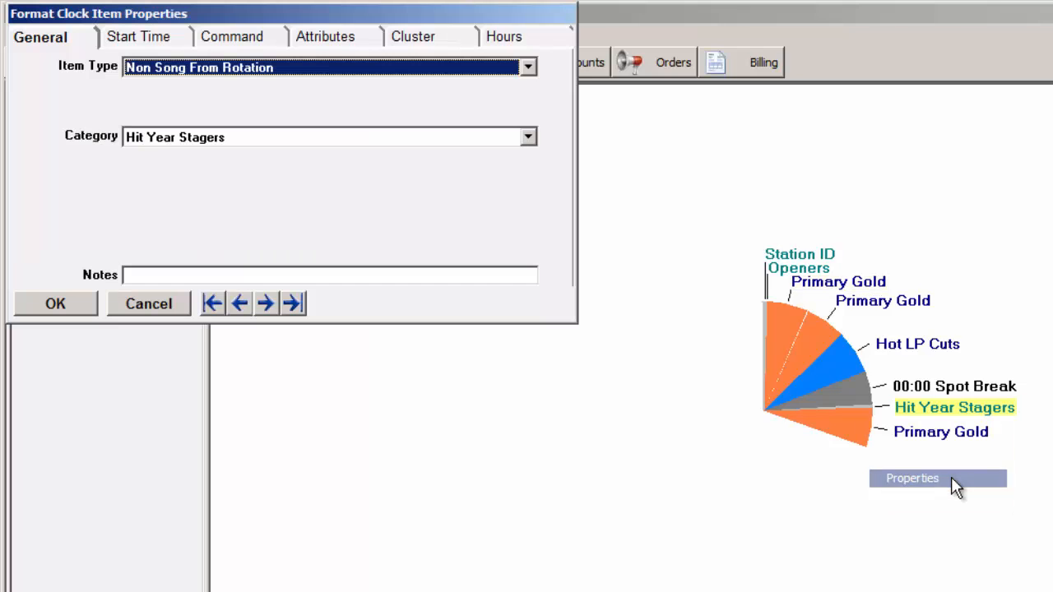
left_click(529, 73)
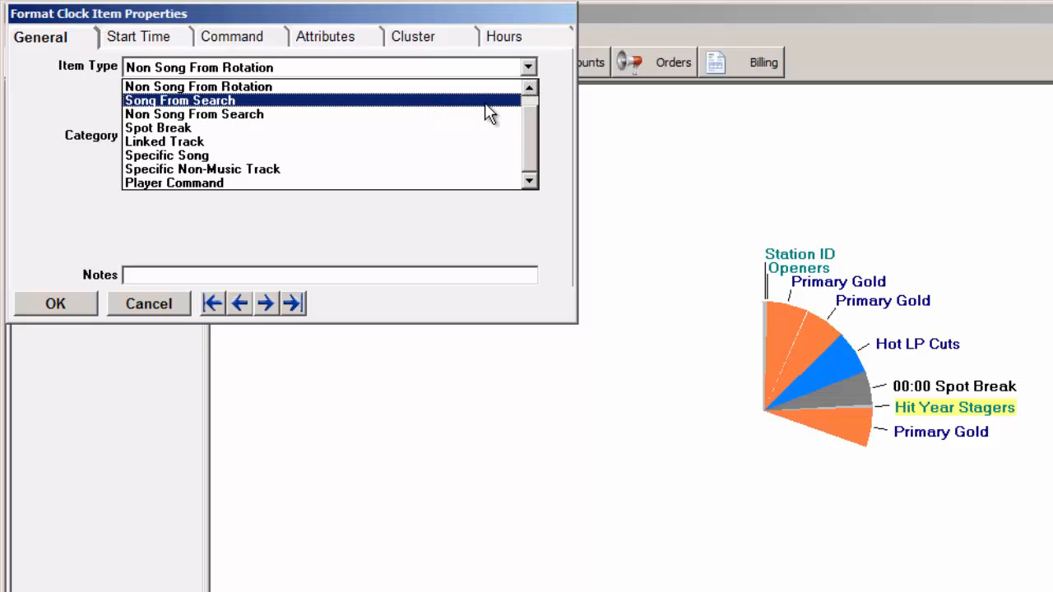
left_click(557, 99)
left_click(139, 306)
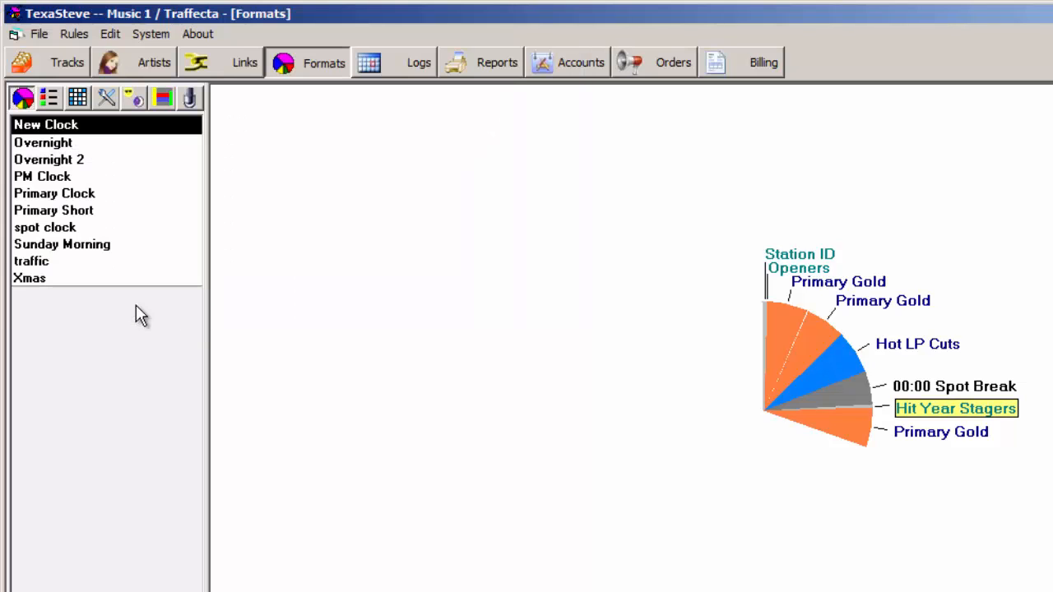
- Remove the Hot LP Cuts item, the second Primary Gold and the last Primary Gold from New Clock
right_click(898, 344)
left_click(915, 352)
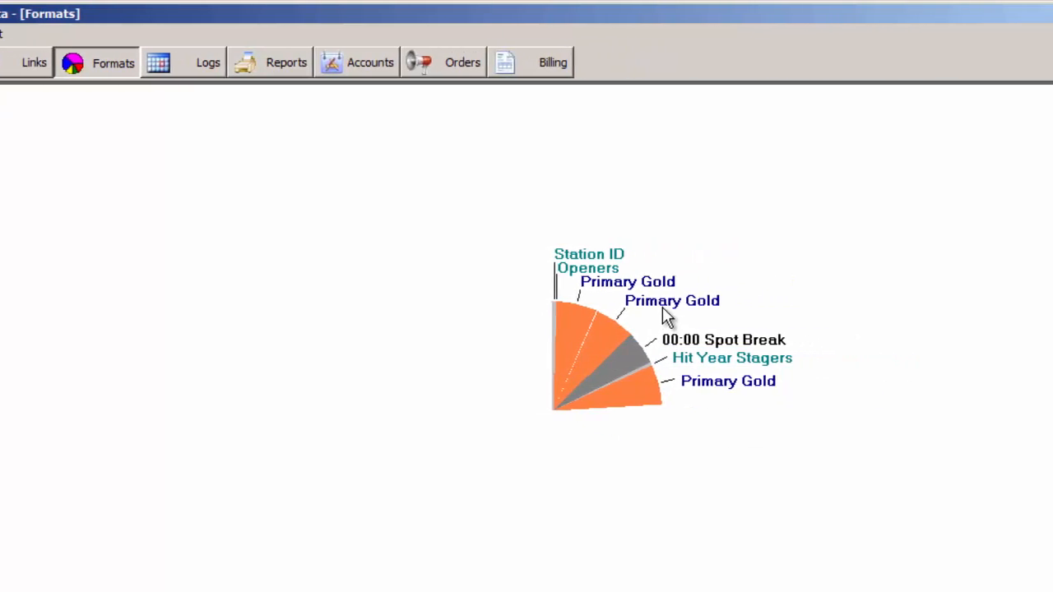
right_click(670, 305)
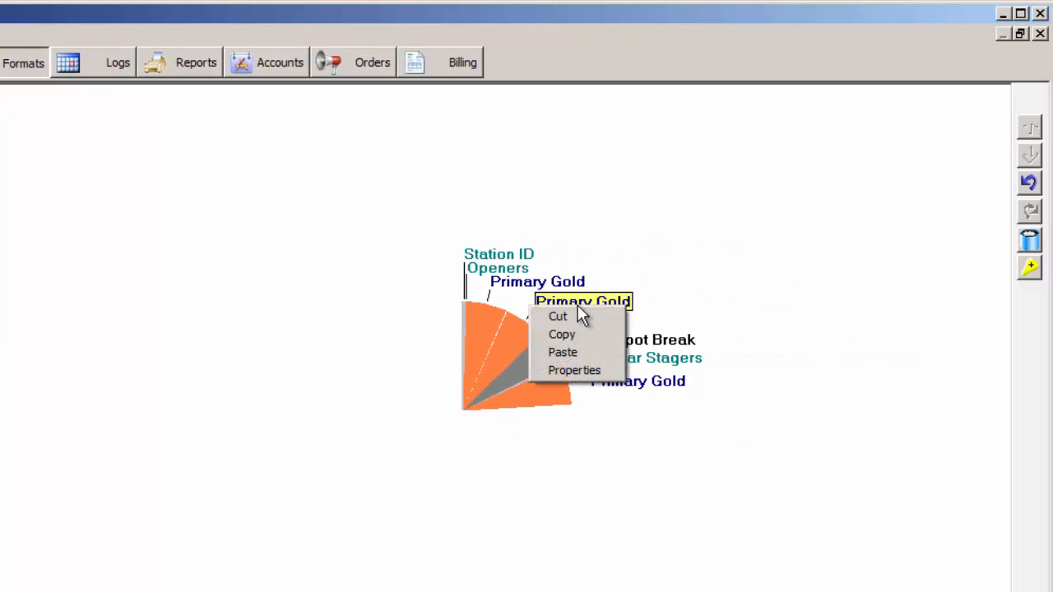
left_click(559, 317)
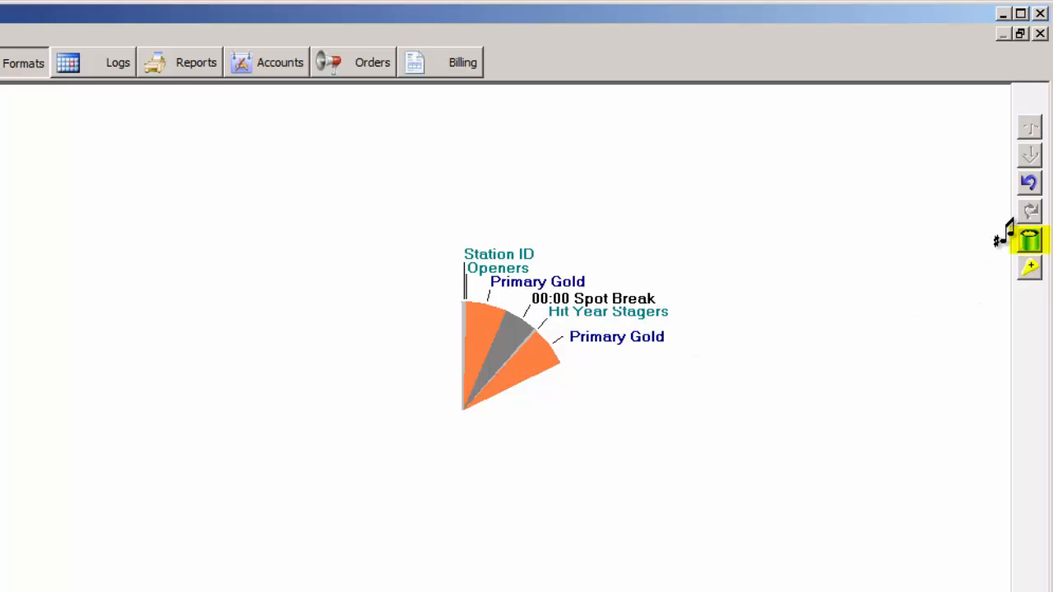
left_click(1029, 239)
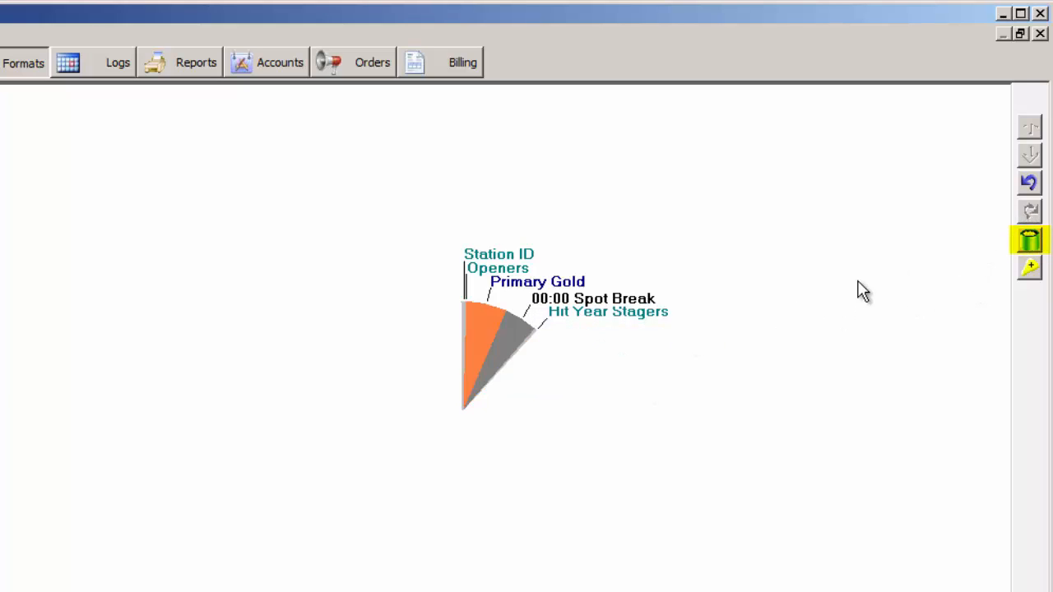
- Restore a Hot LP Cuts item and an Openers item to the clock from the killed clock items
left_click(1030, 241)
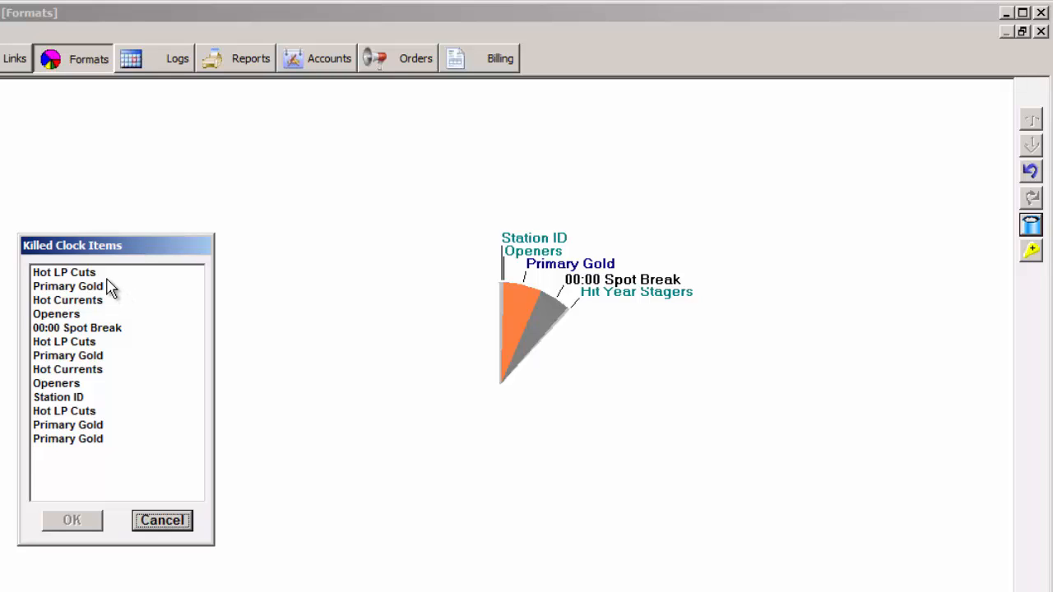
double_click(107, 277)
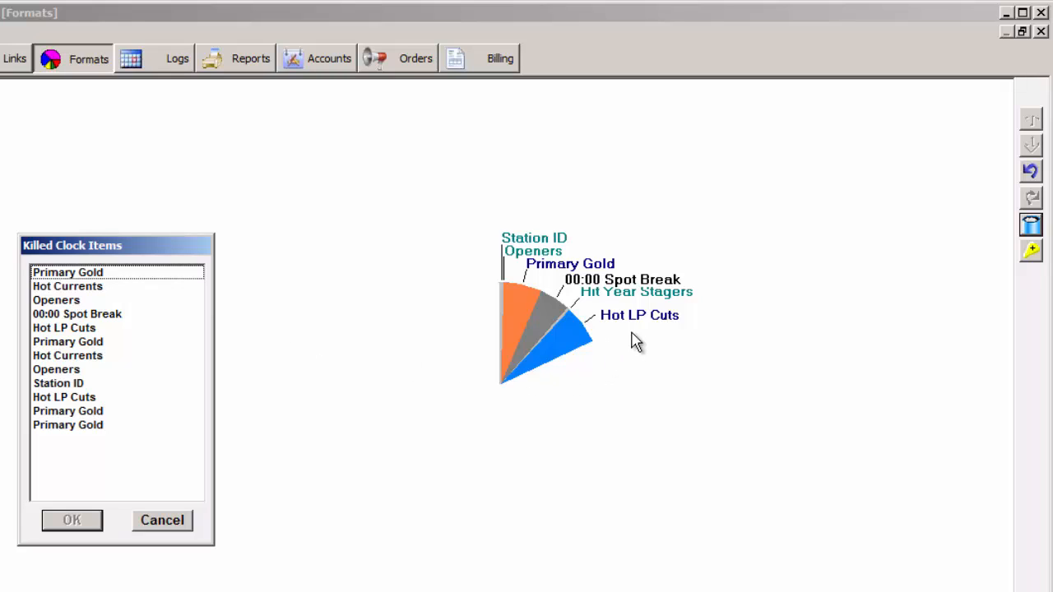
left_click(97, 302)
double_click(95, 301)
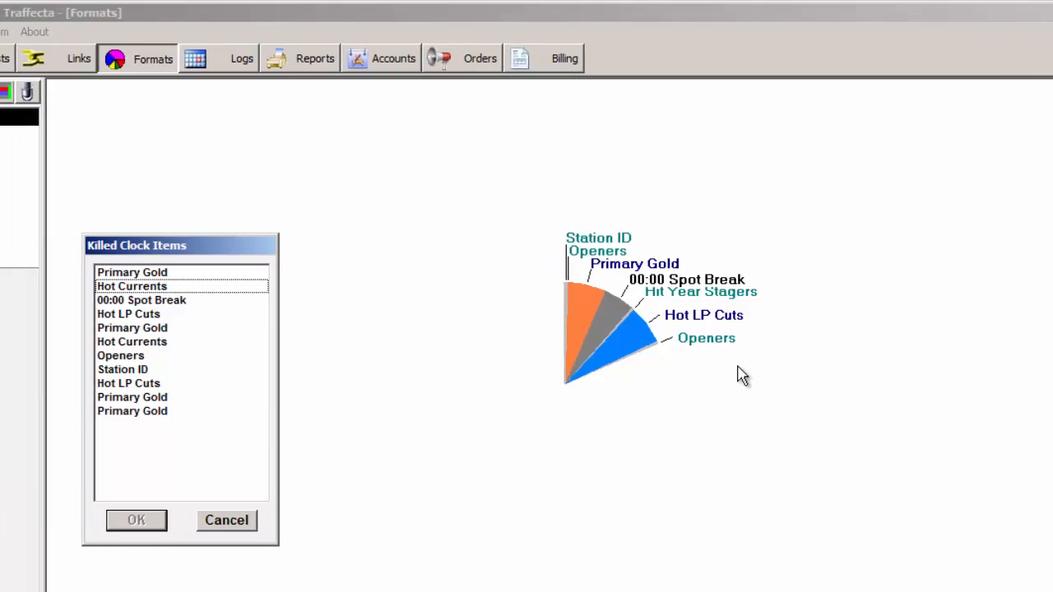
left_click(236, 522)
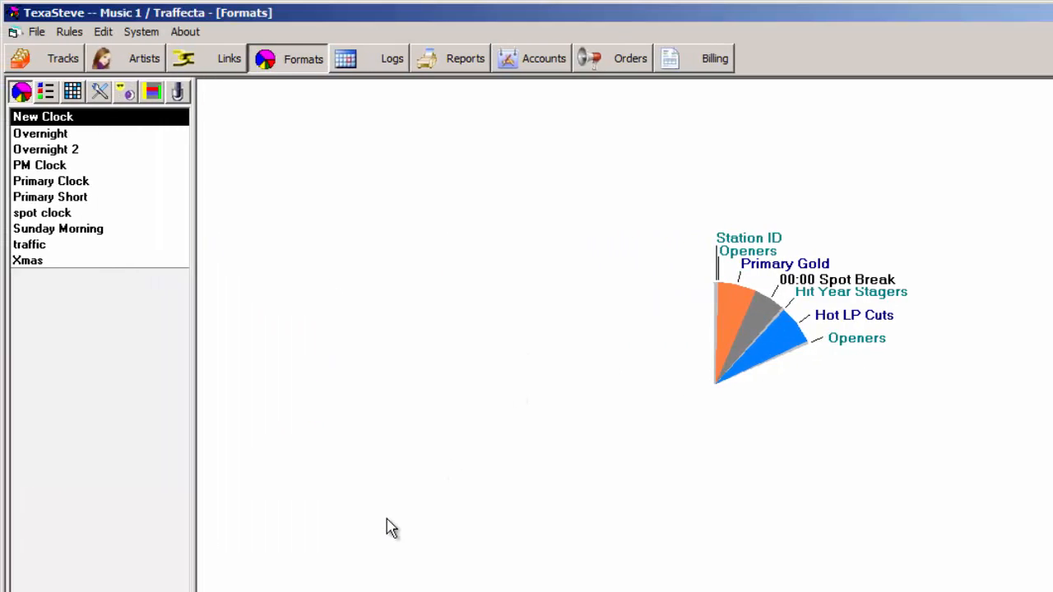
- Show New Clock in the log view
left_click(47, 92)
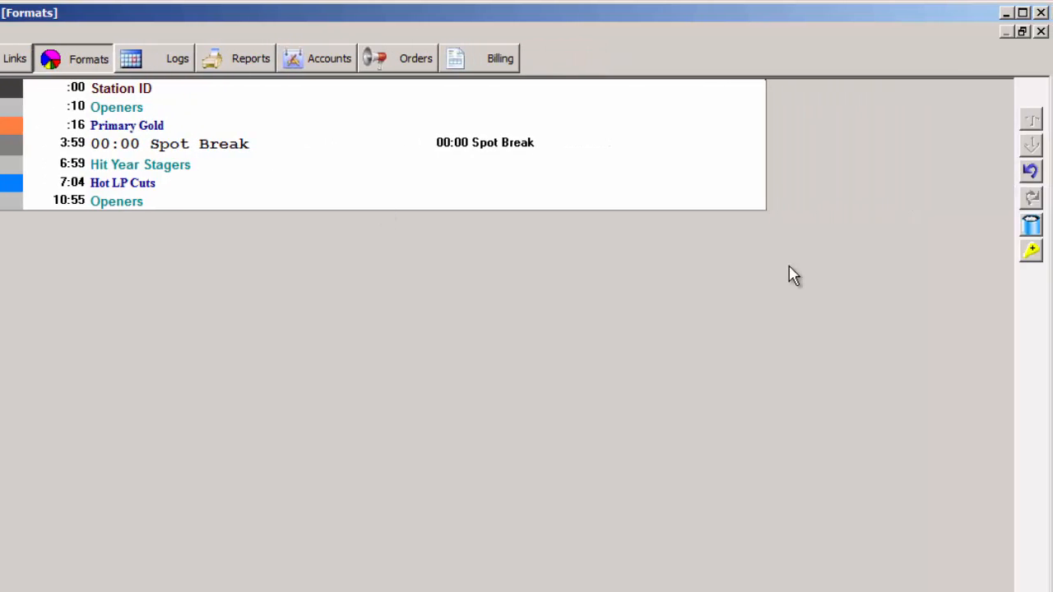
- Add a Hot Currents item and a Hot LP Cuts music item to the end of New Clock
left_click(1029, 252)
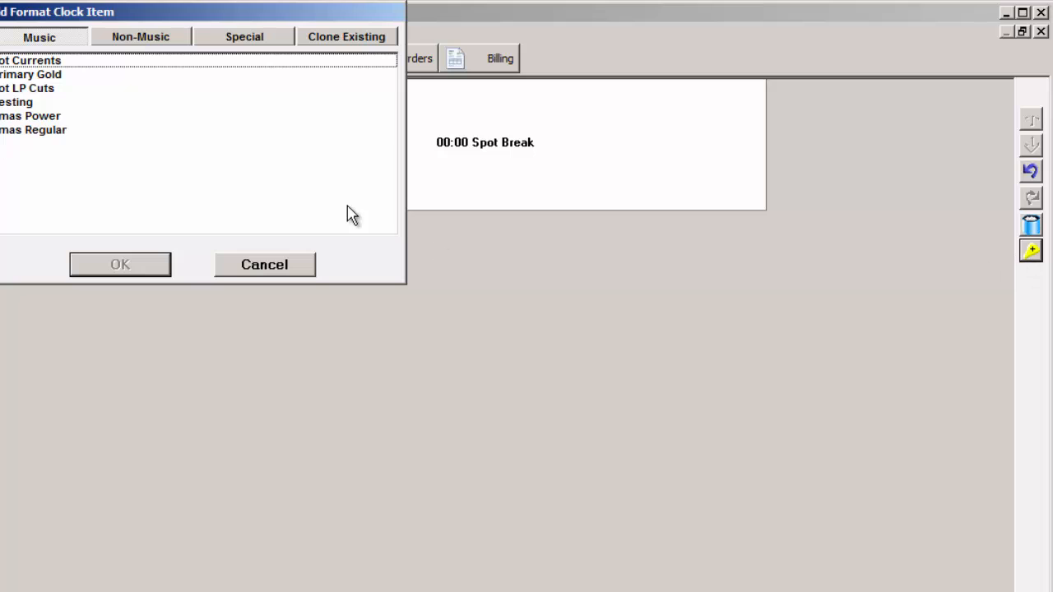
left_click_drag(238, 11, 583, 163)
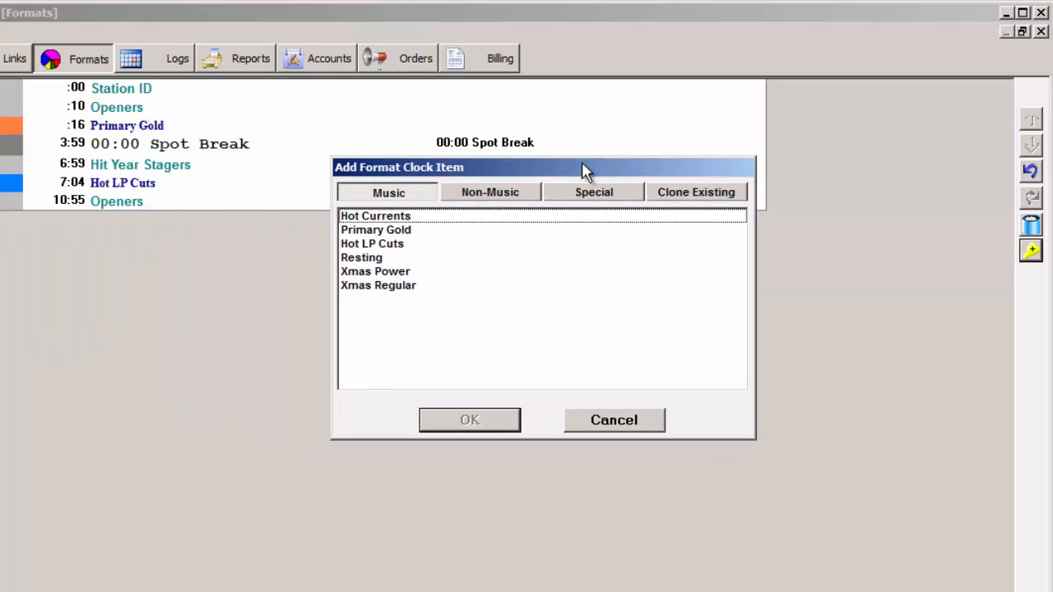
key("Down")
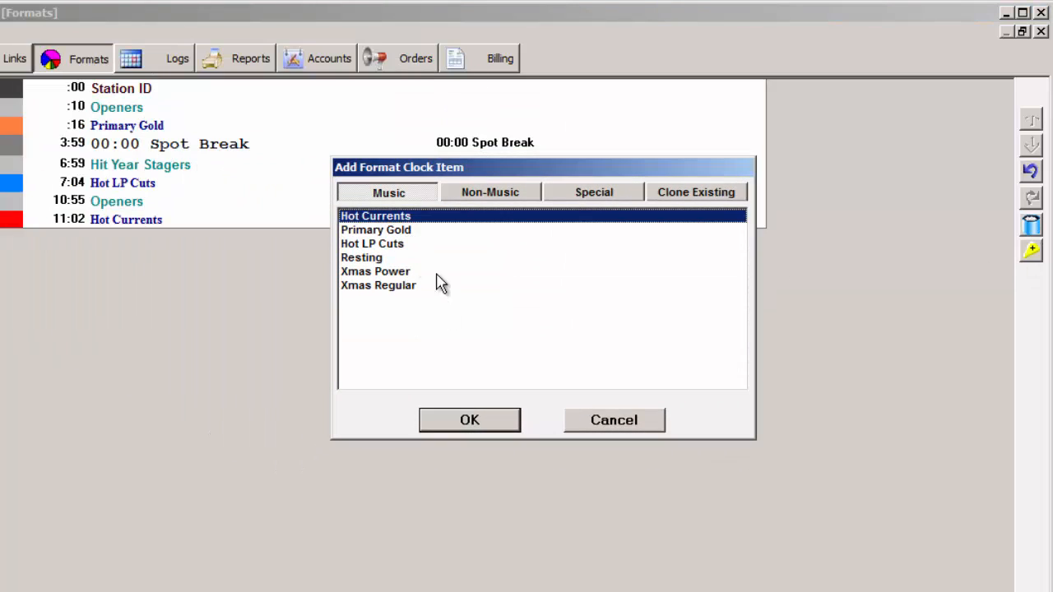
left_click(412, 245)
left_click(647, 426)
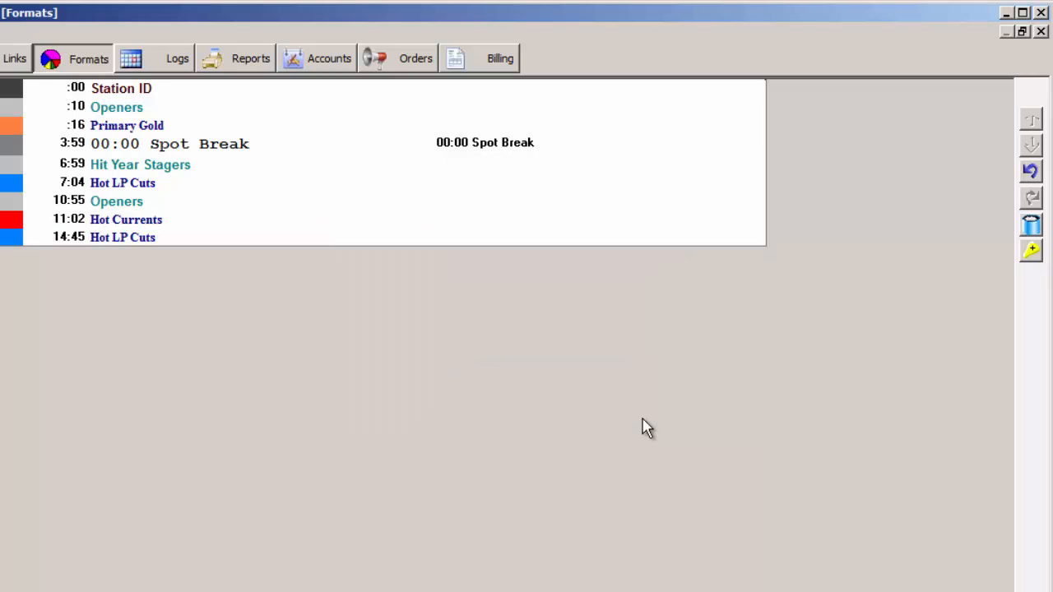
- Move the last Hot LP Cuts item up the log to directly below Primary Gold, ahead of the Spot Break
left_click(144, 242)
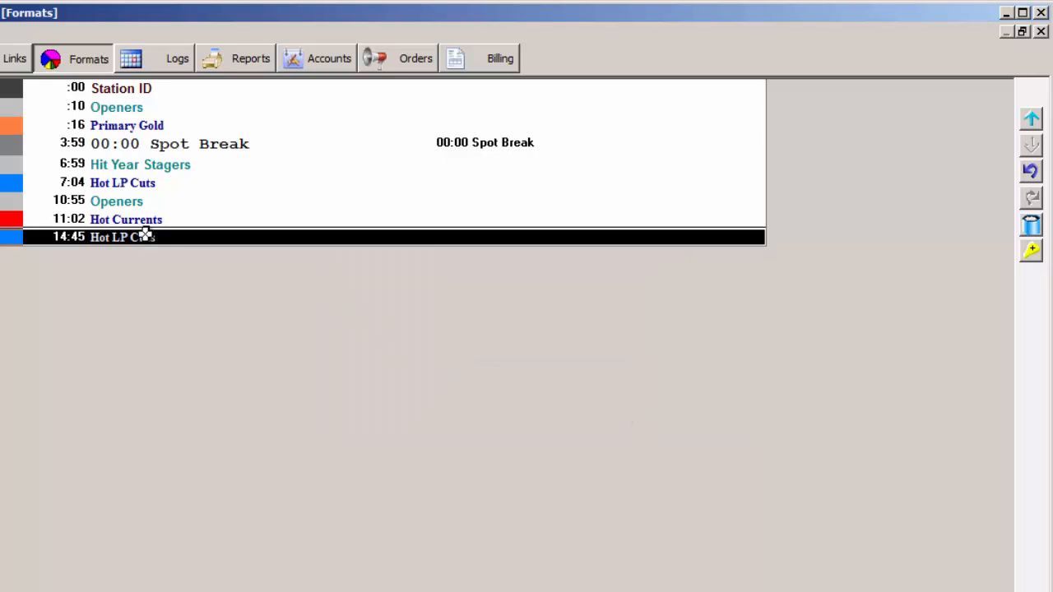
left_click(1031, 120)
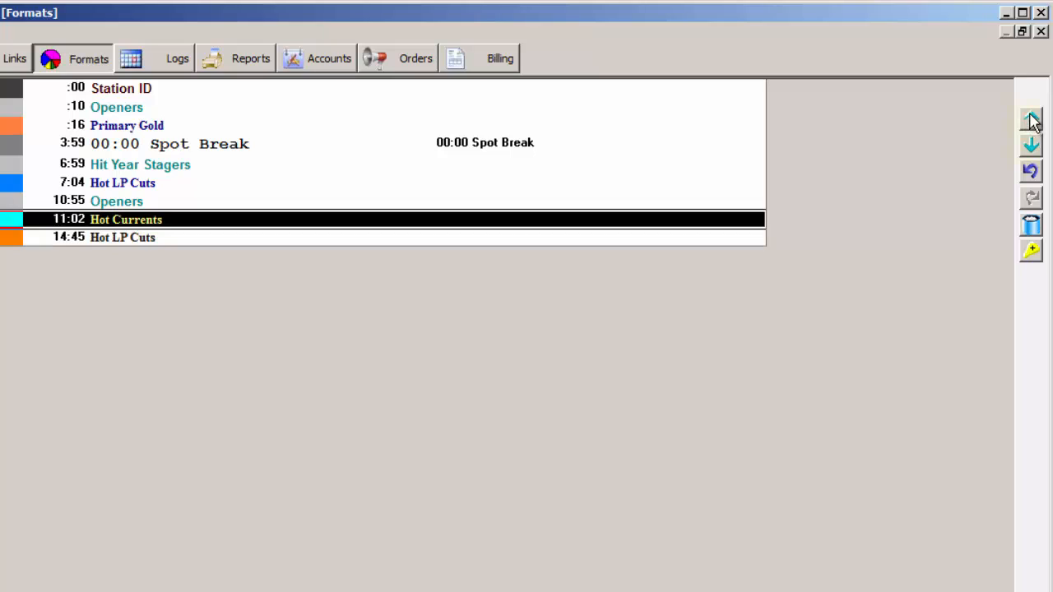
left_click(1032, 120)
left_click(1032, 120)
left_click(1032, 120)
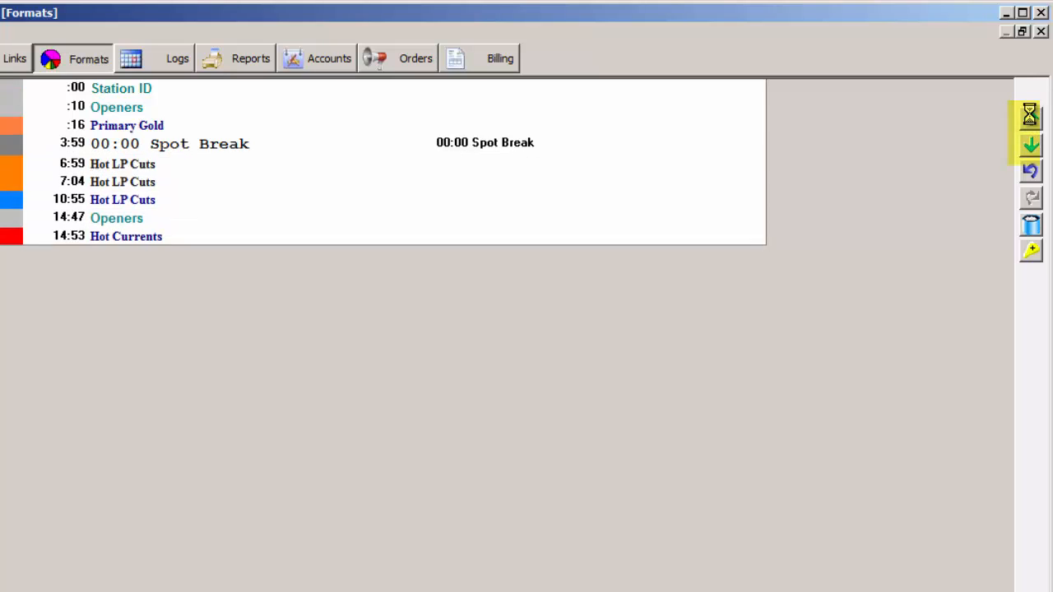
left_click(1032, 120)
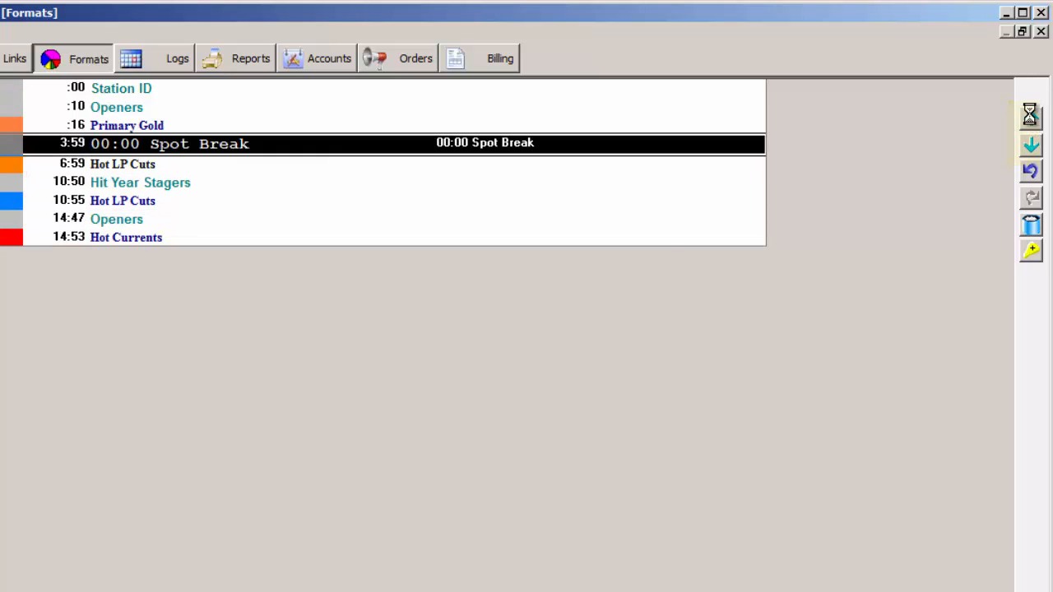
- Move the Primary Gold item down the log past the second Hot LP Cuts and back up to directly below Hit Year Stagers
left_click(306, 128)
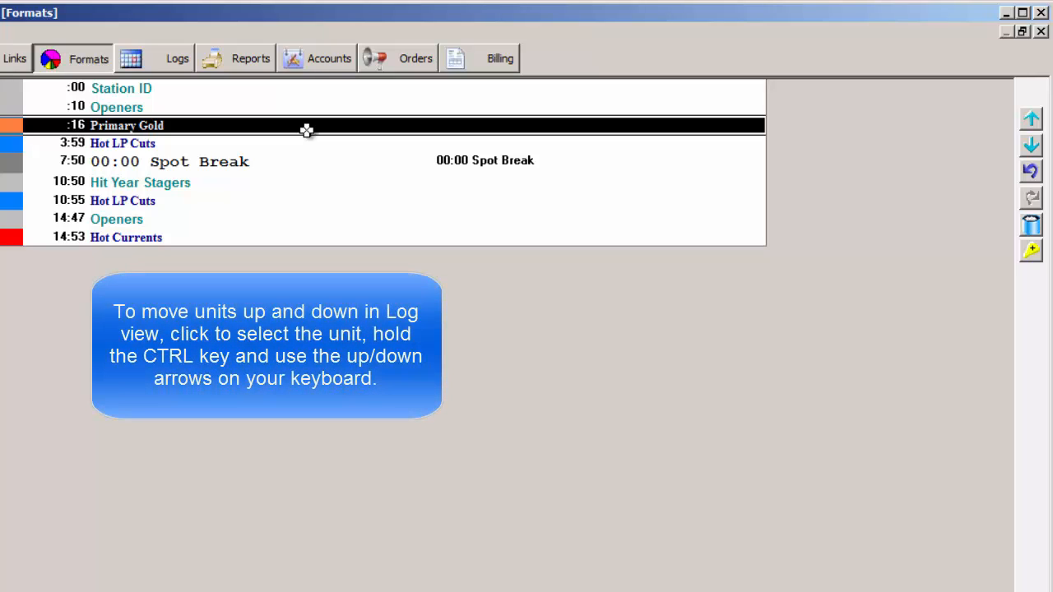
key("ctrl+Down")
key("ctrl+Down")
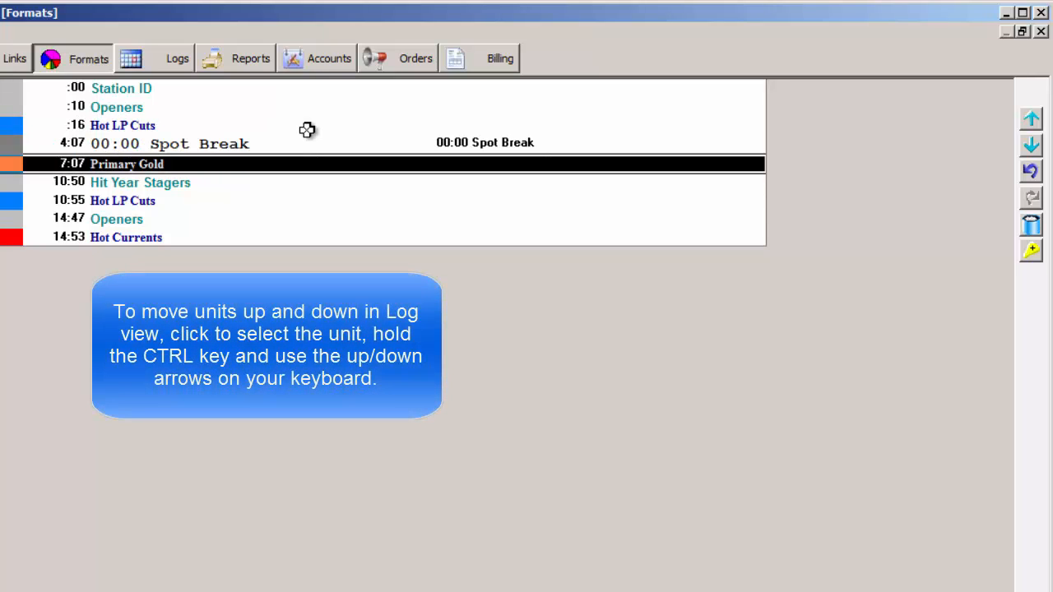
key("ctrl+Down")
key("ctrl+Down")
key("ctrl+Down")
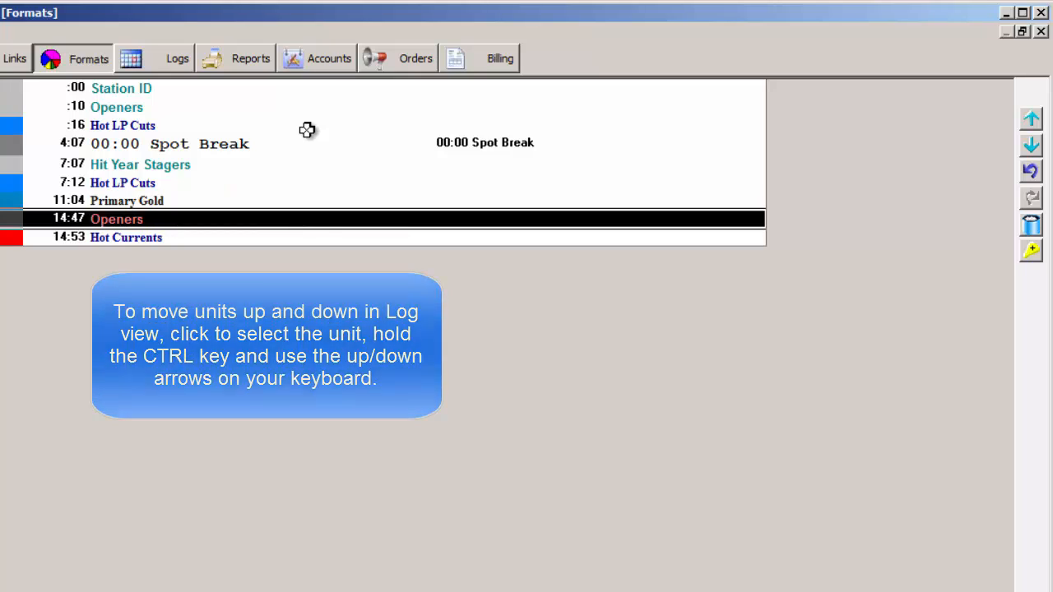
key("ctrl+Up")
key("ctrl+Up")
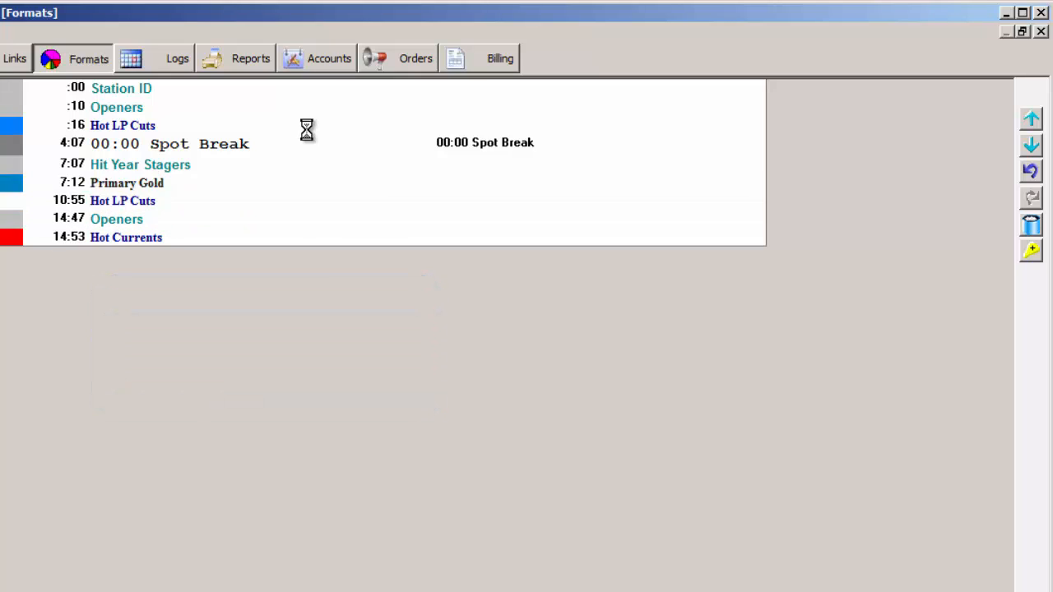